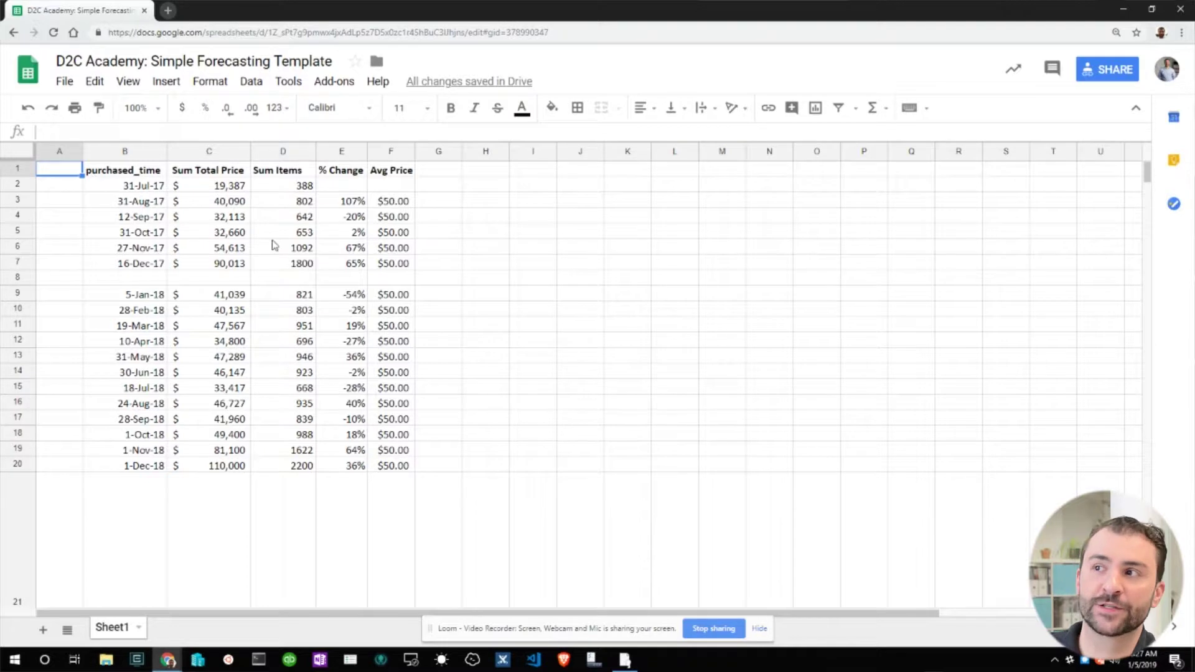
- Review the month-over-month % Change formulas in column E and the average price formula in F3
left_click(328, 203)
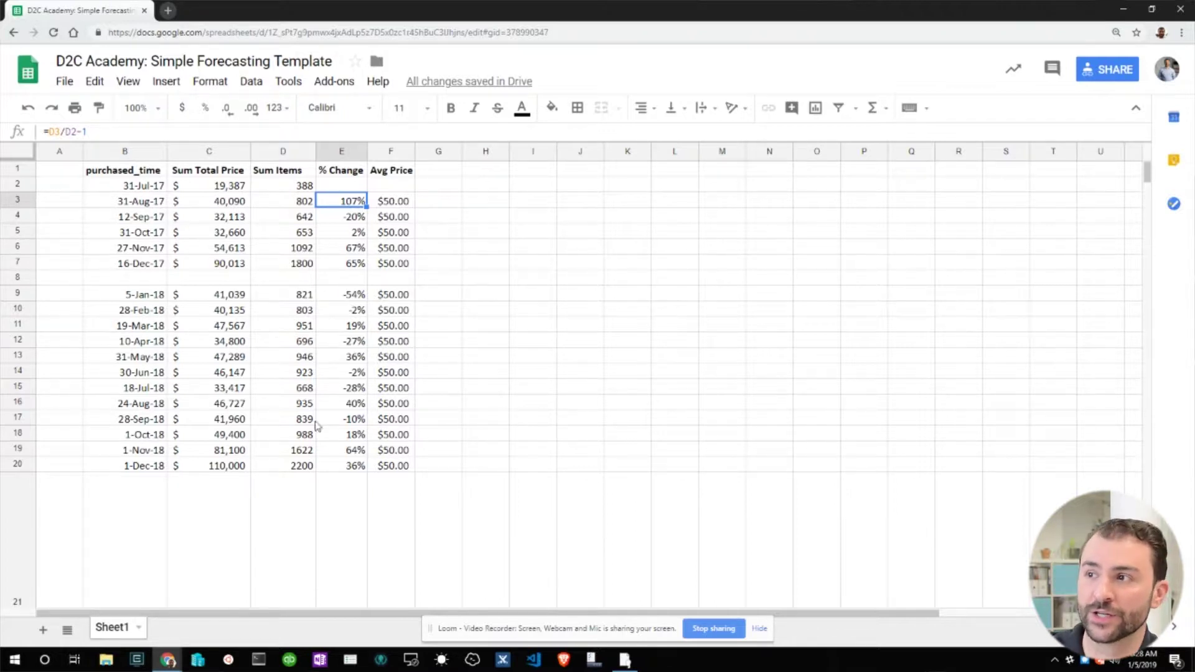
left_click(344, 450)
left_click(346, 468)
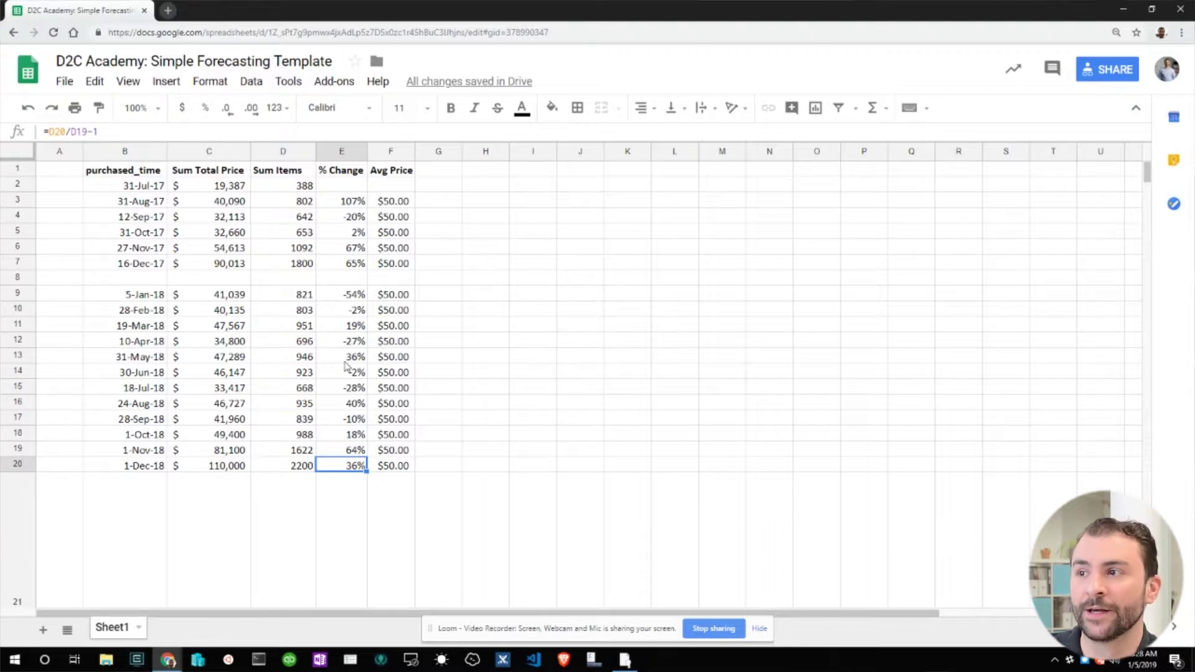
left_click(350, 298)
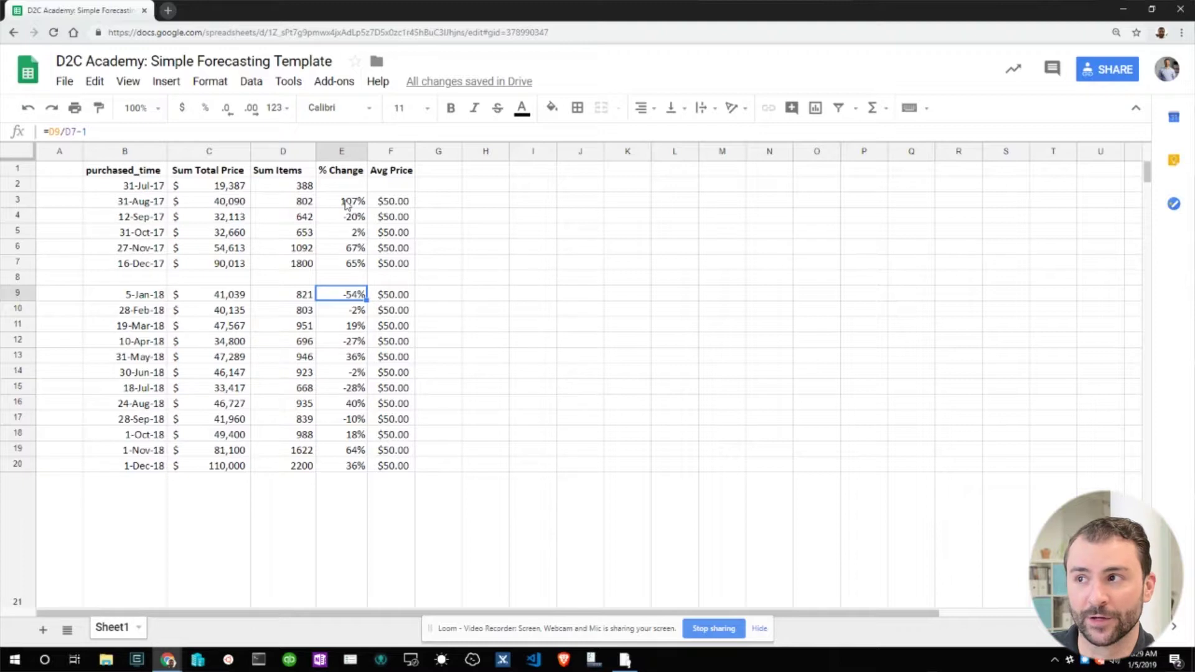
left_click_drag(347, 204, 354, 470)
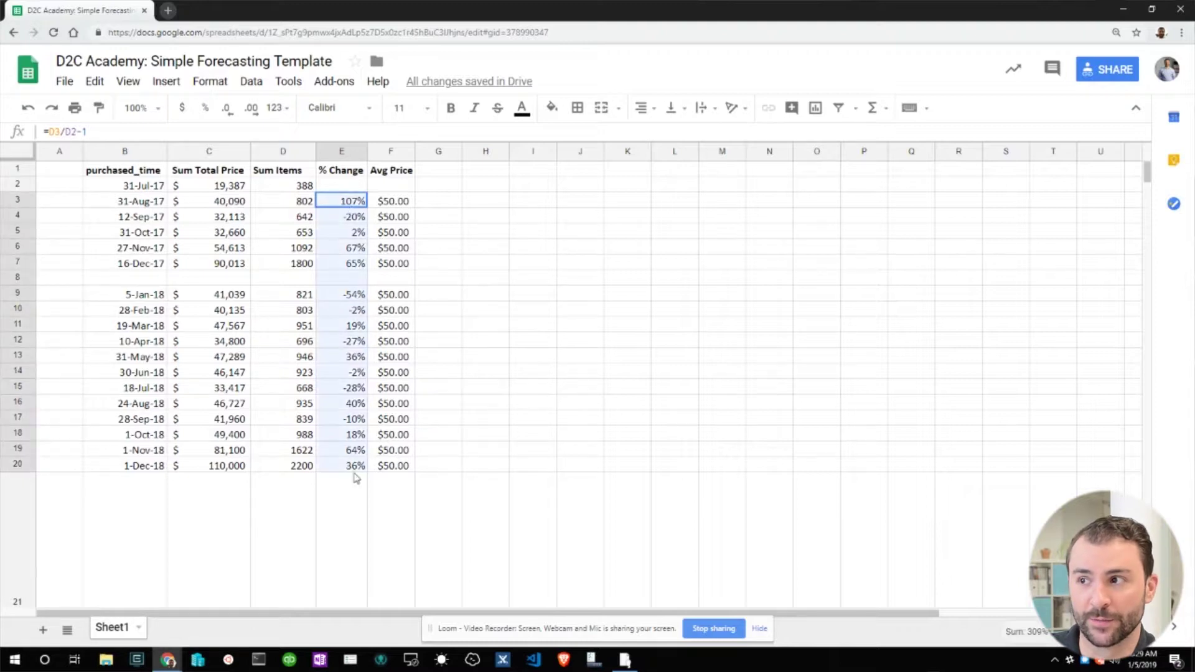
left_click(386, 191)
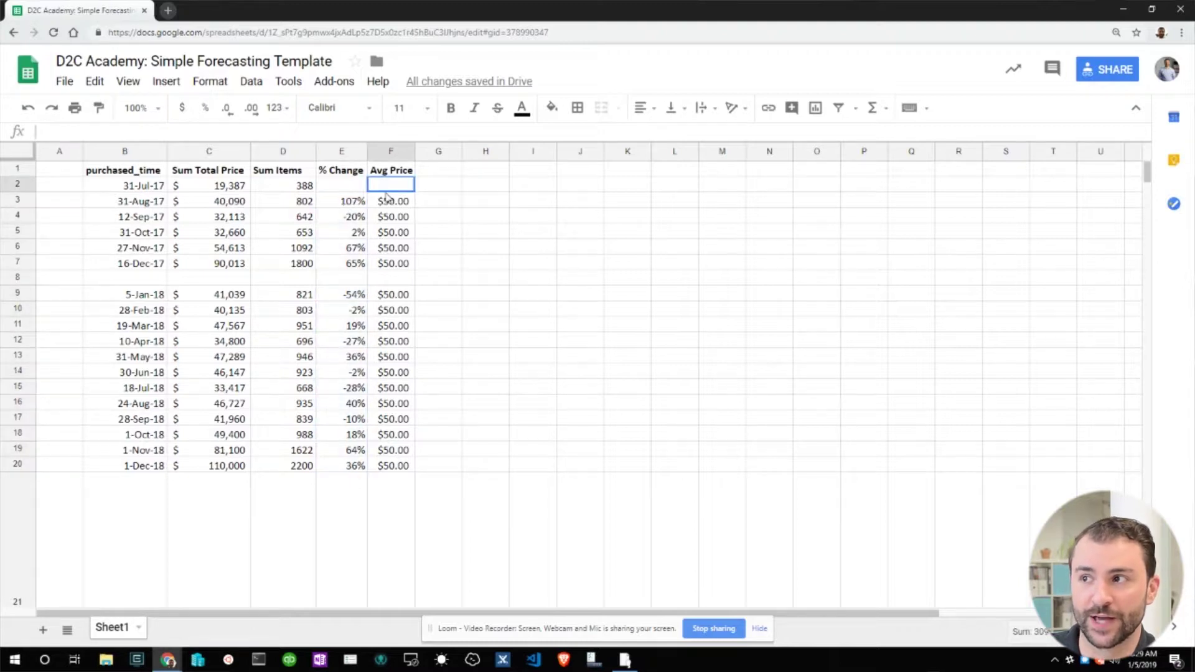
- Delete the tall empty row 21 and check the January 2019 units formula in D22
right_click(27, 509)
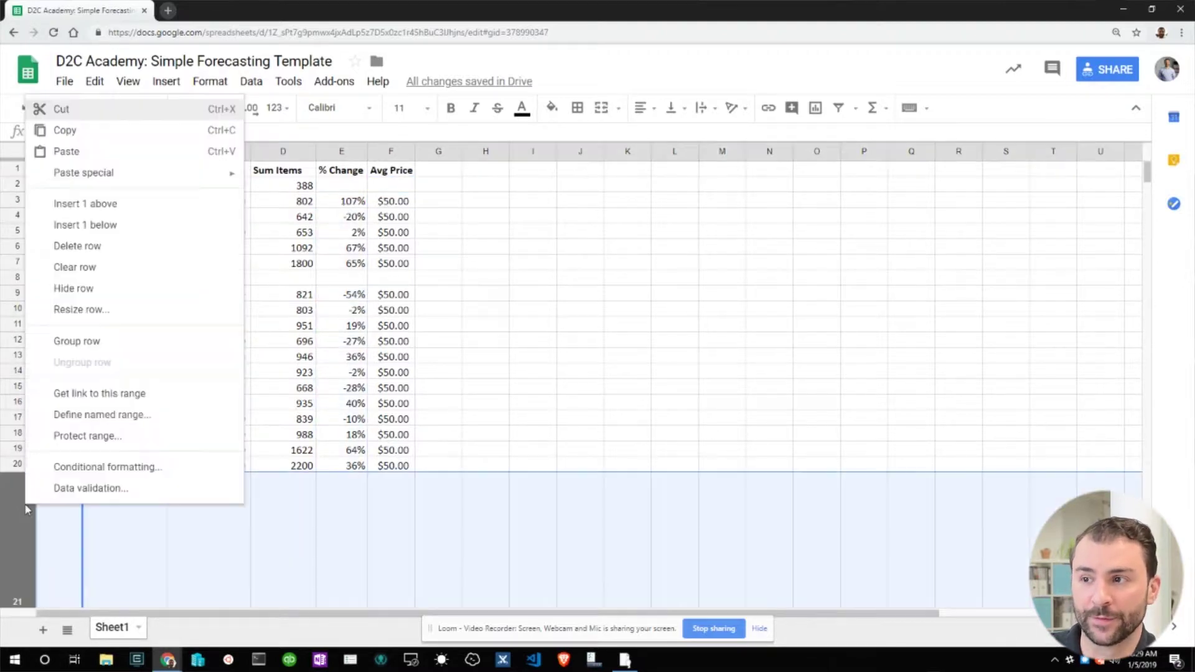
left_click(105, 252)
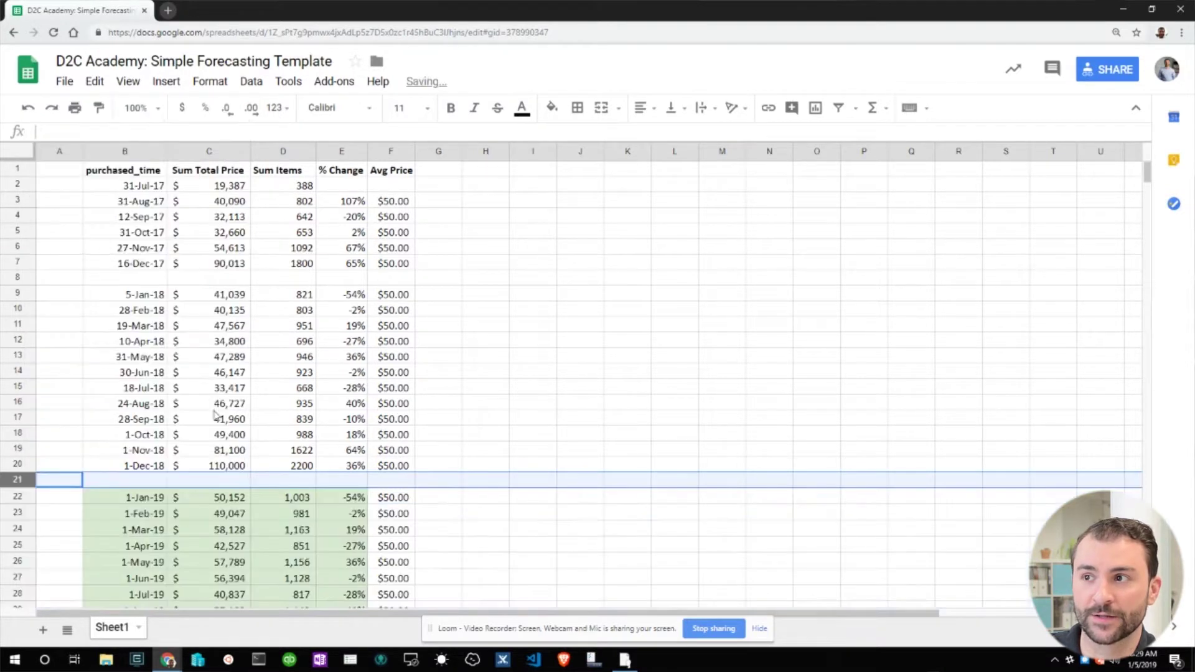
scroll(224, 417, "down", 3)
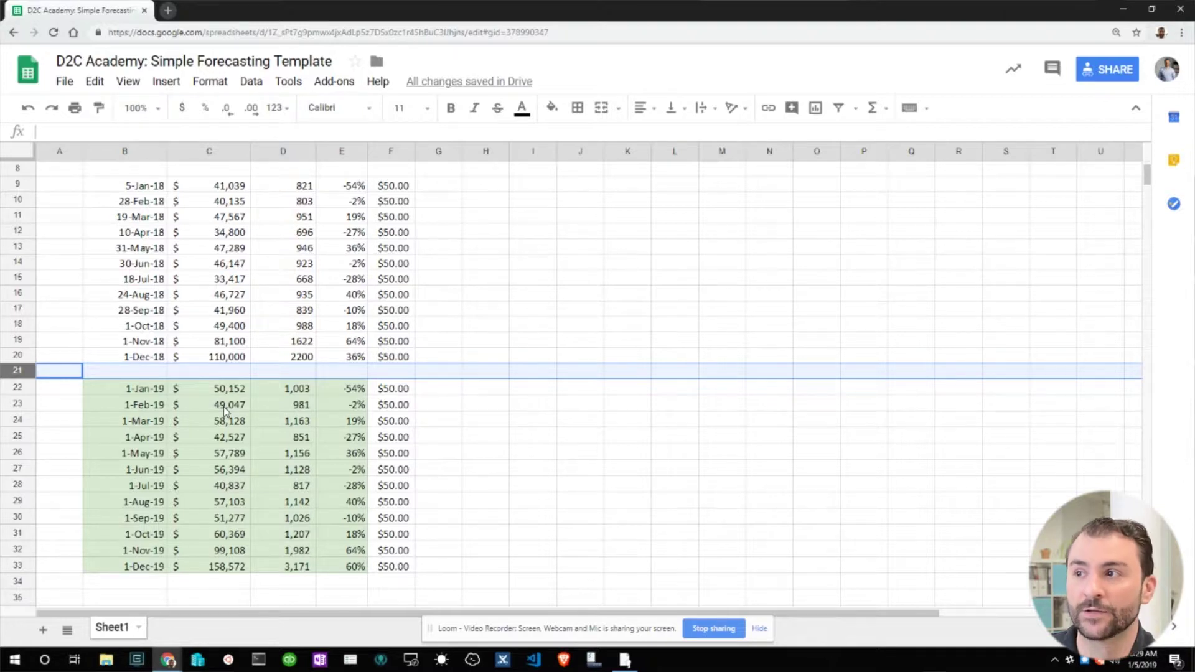
left_click(287, 389)
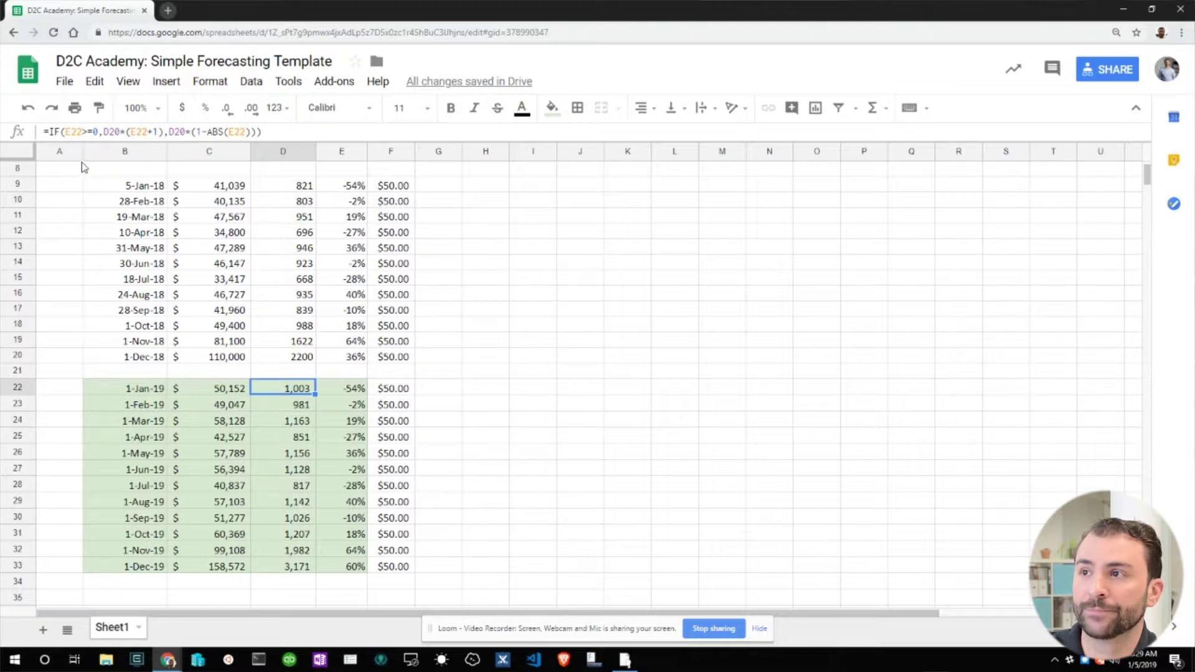
left_click(116, 130)
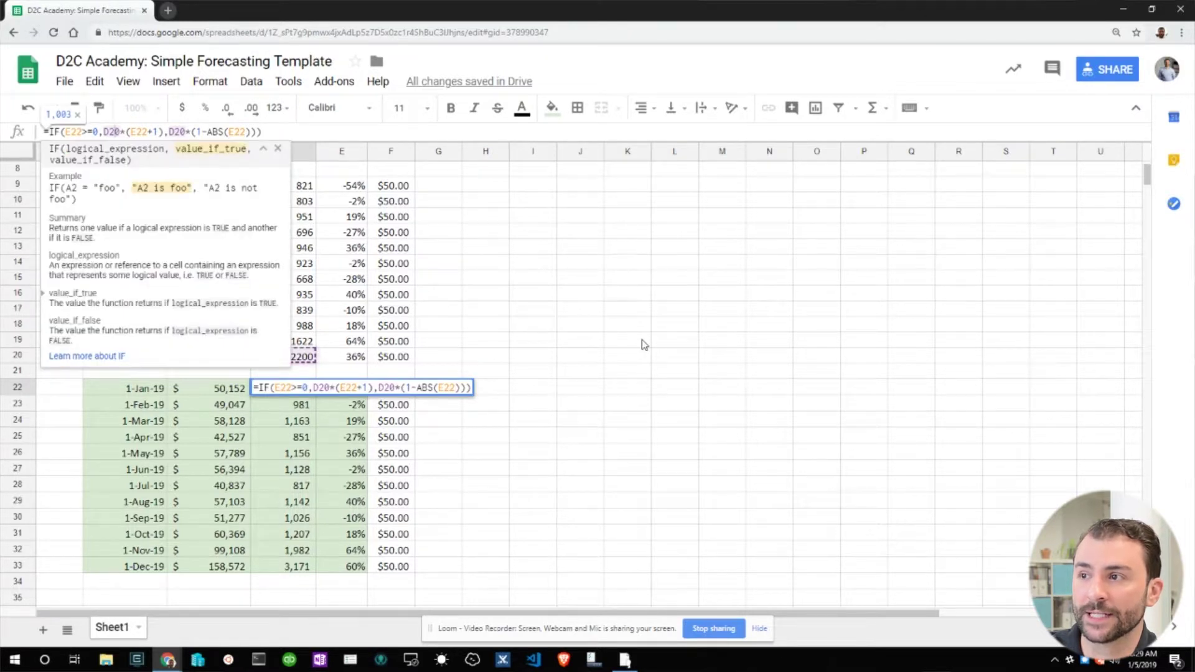
key("Escape")
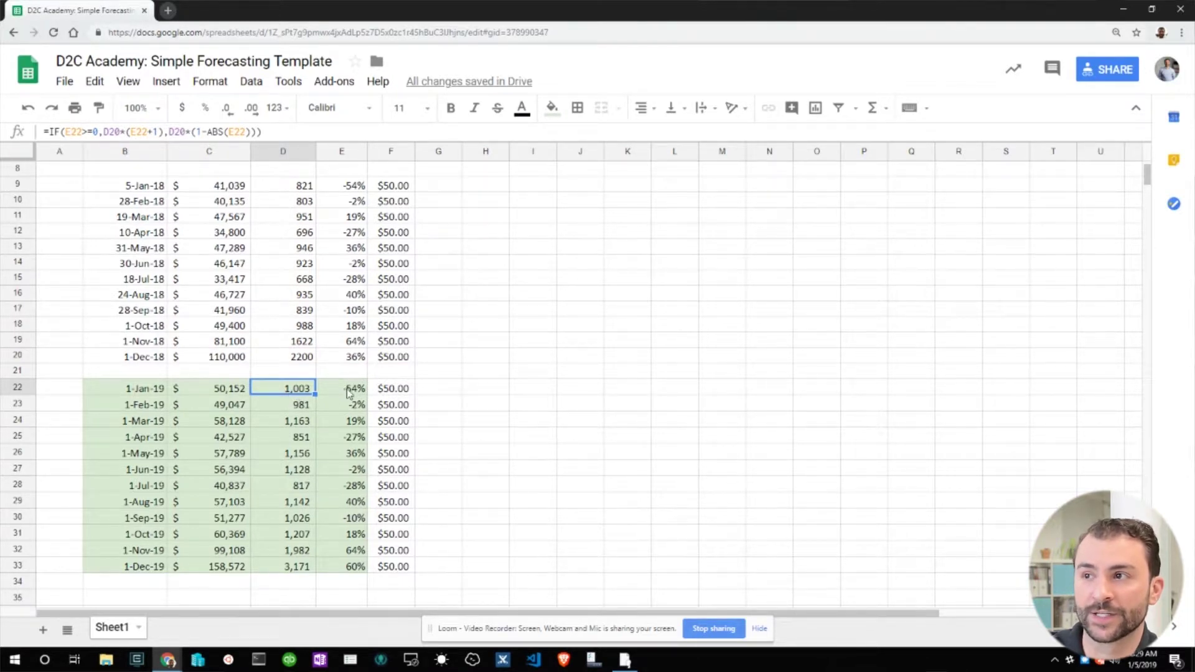
left_click(155, 186)
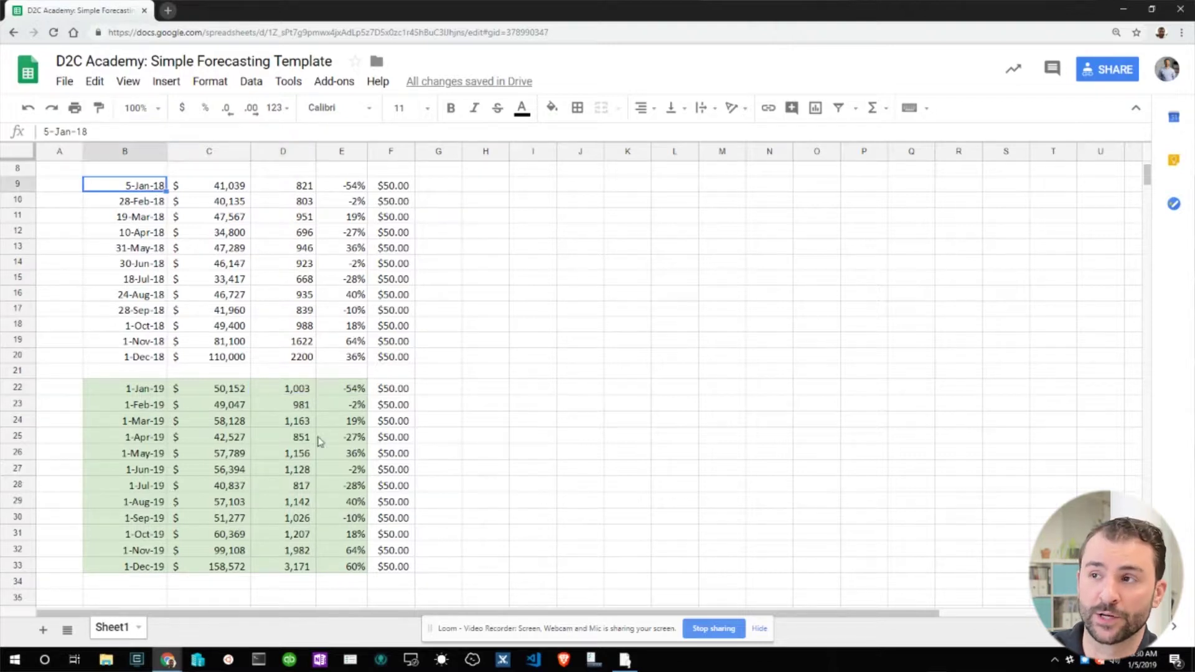
left_click(354, 387)
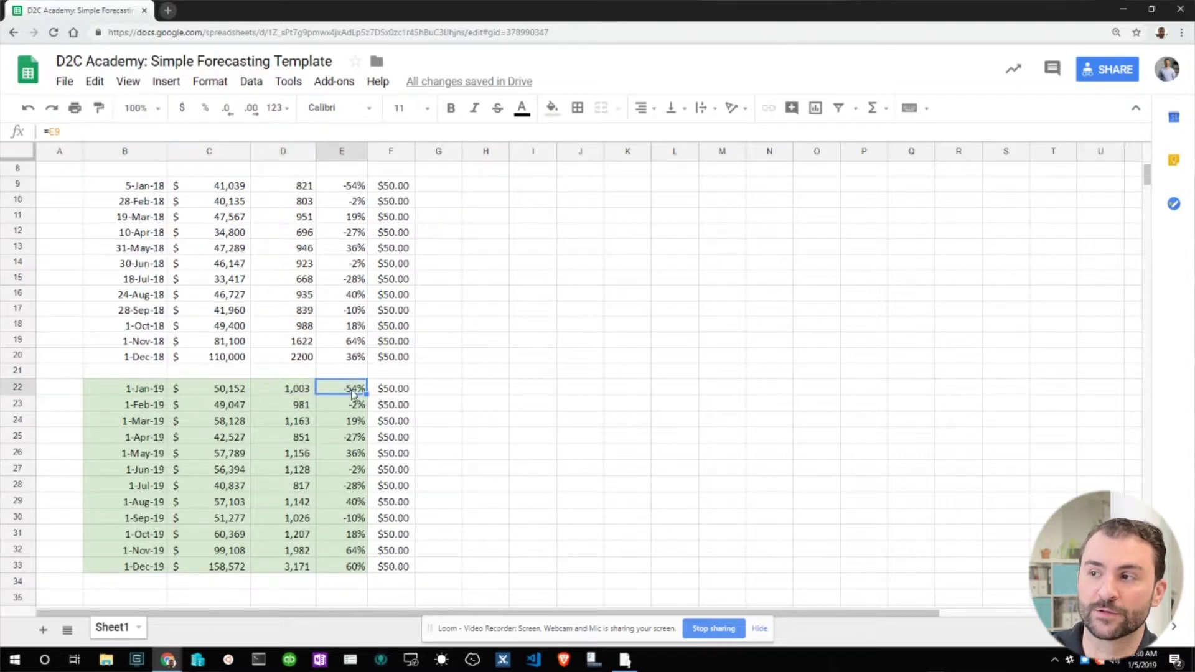
left_click(157, 357)
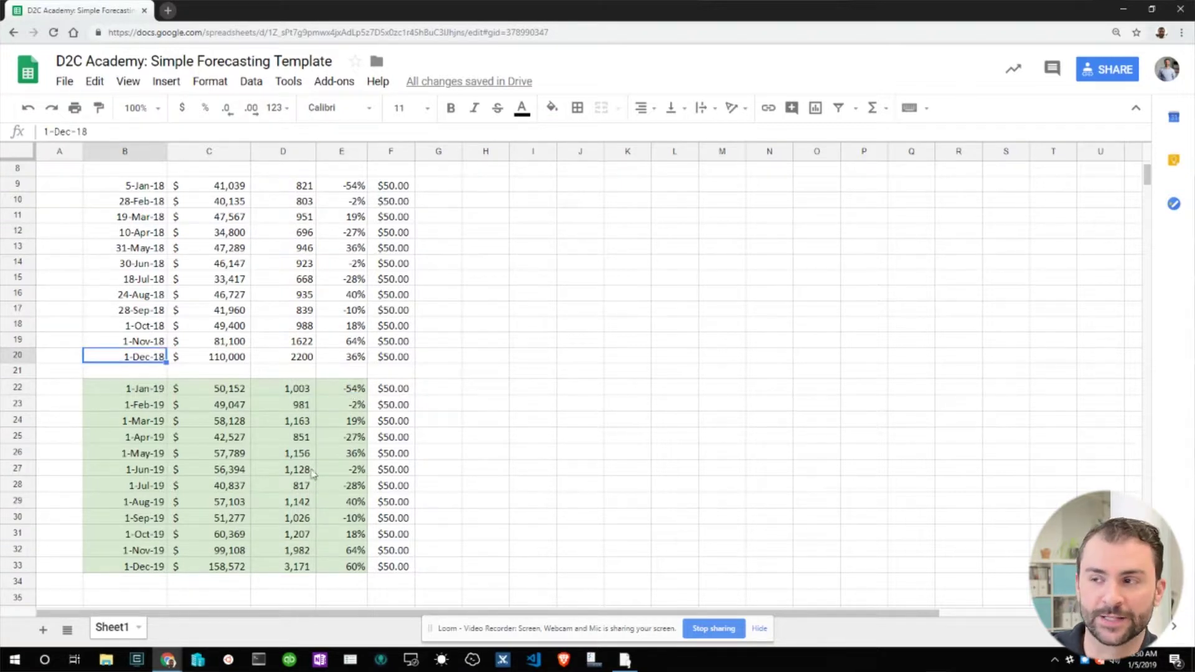
left_click(148, 408)
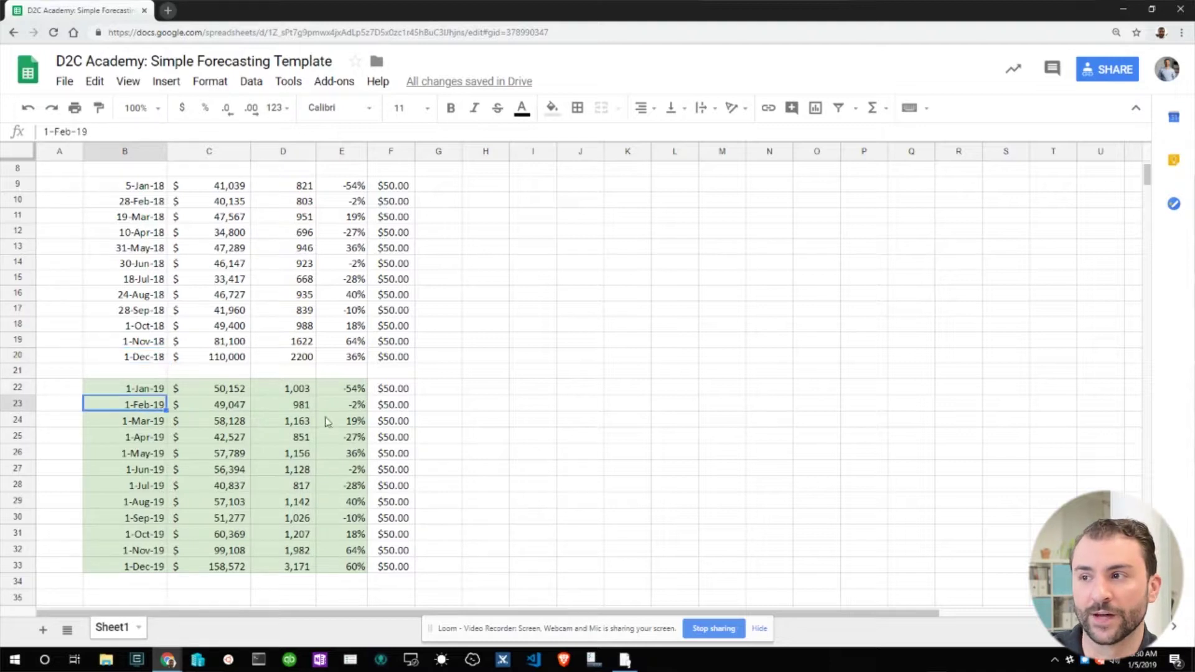
left_click(348, 406)
left_click(143, 388)
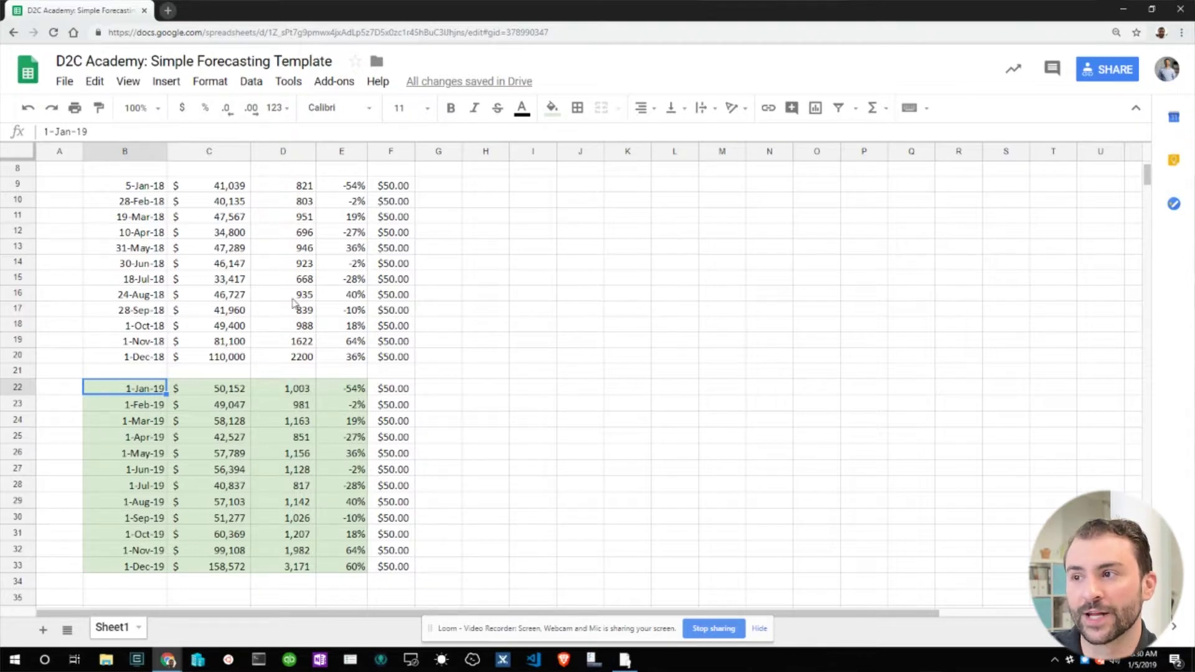
left_click_drag(287, 188, 303, 369)
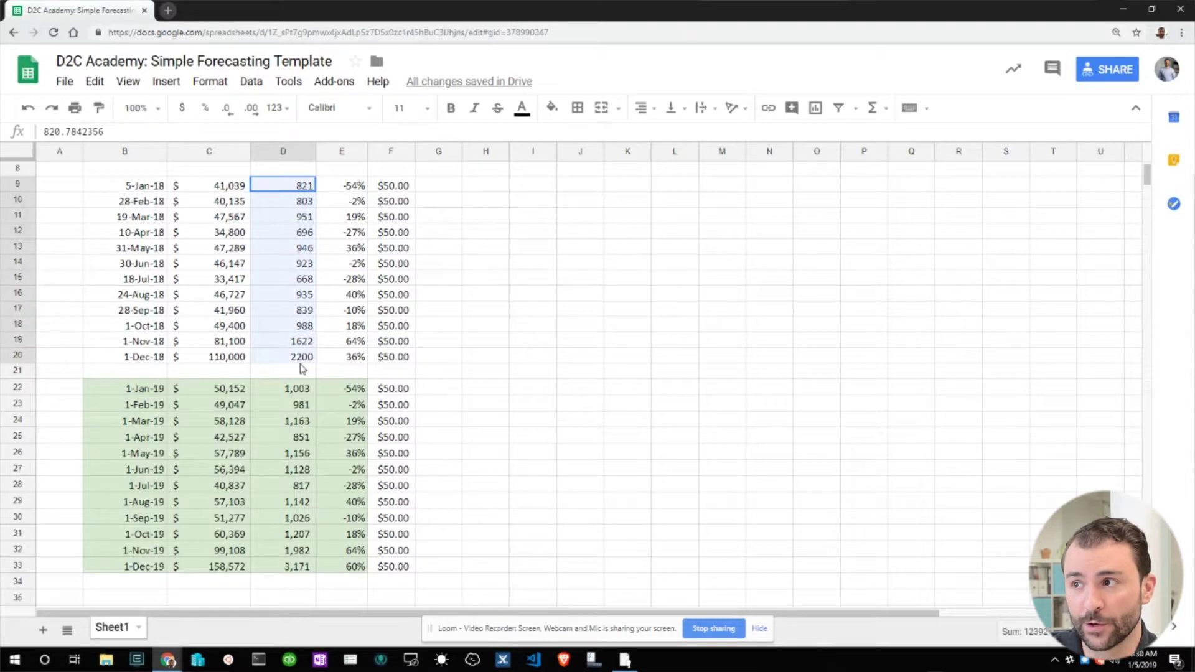
left_click_drag(219, 191, 236, 363)
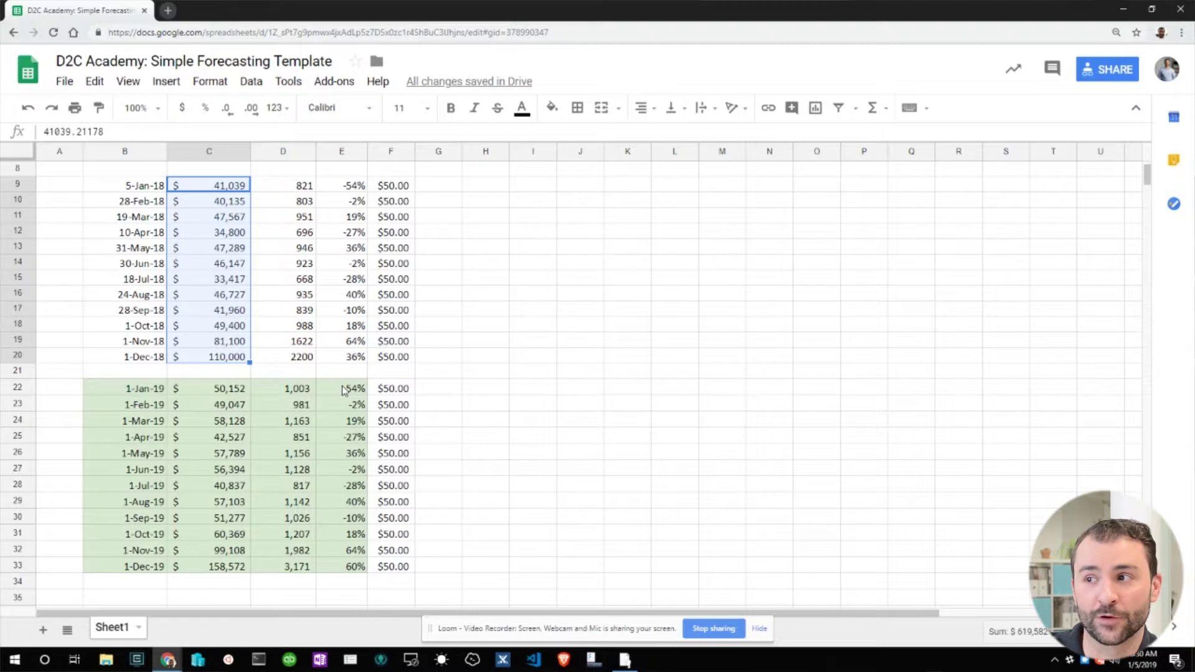
left_click_drag(286, 395, 283, 565)
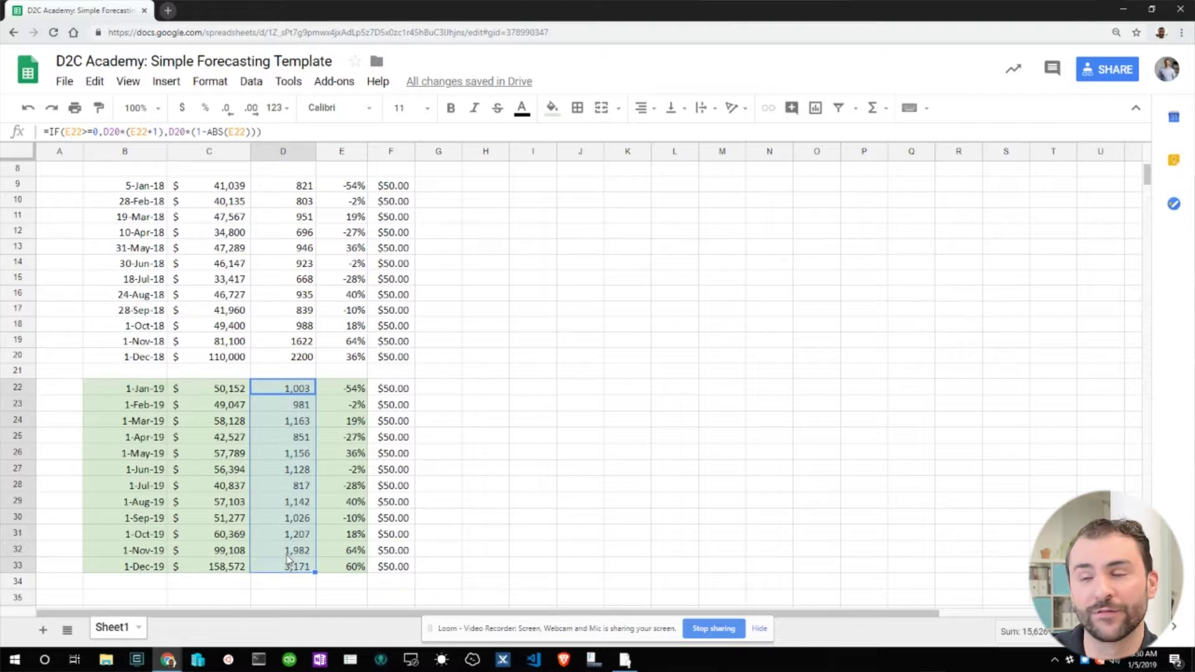
left_click_drag(221, 392, 232, 572)
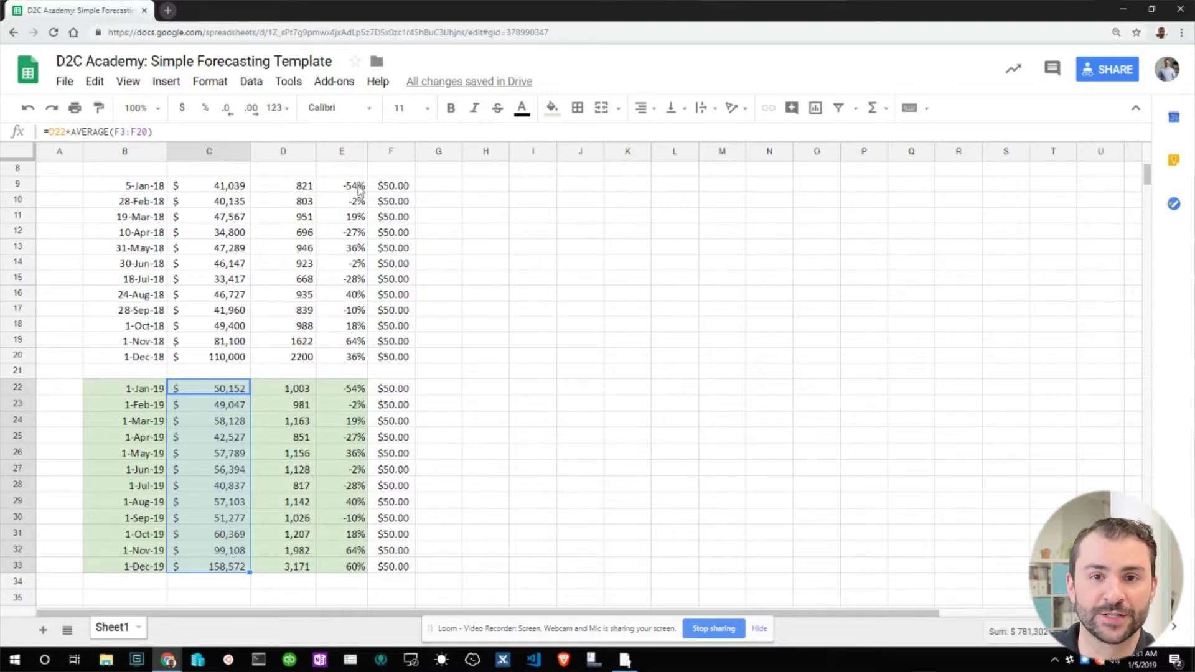
left_click(359, 188)
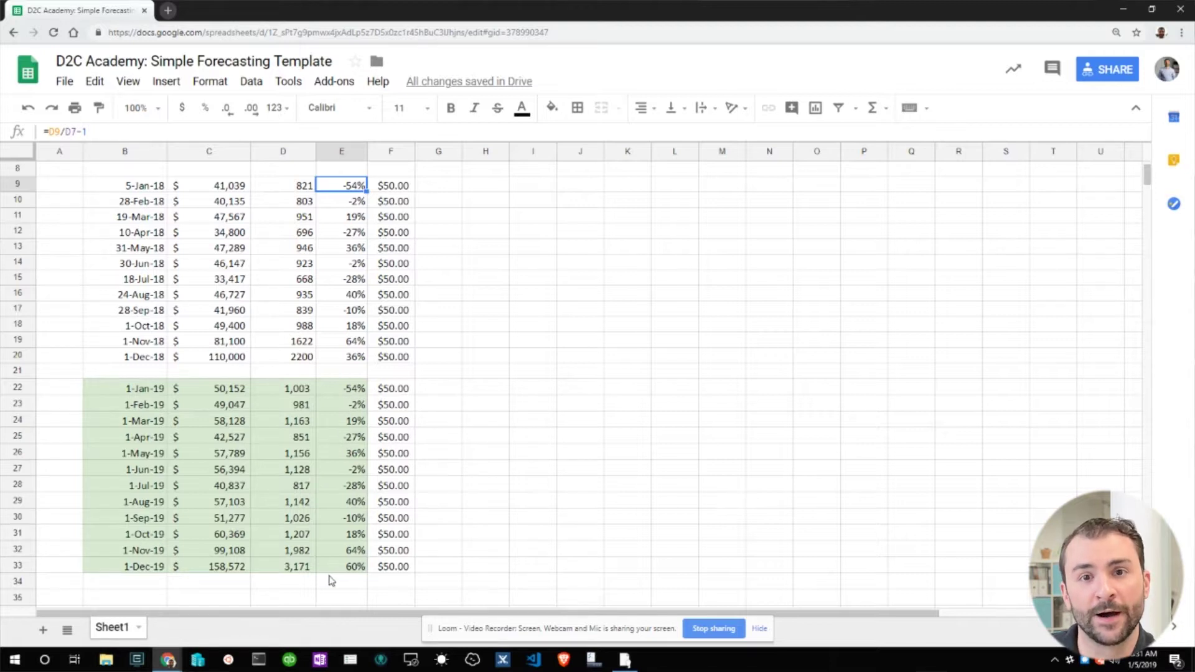
left_click(134, 437)
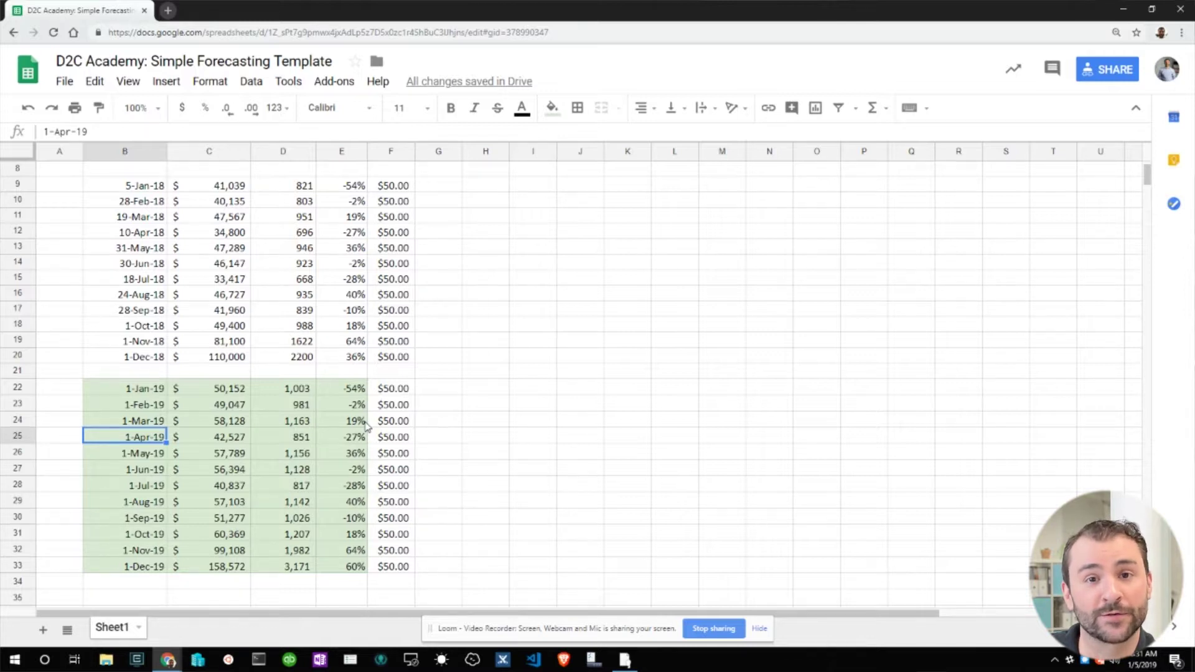
left_click(355, 422)
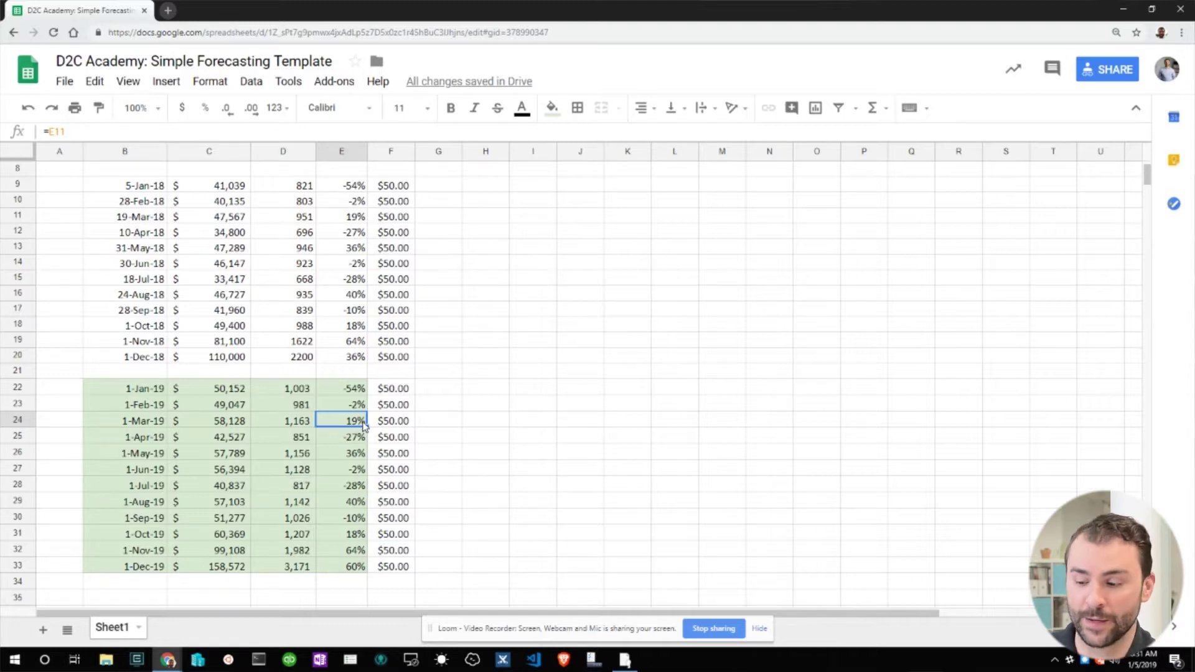
type("0")
- Set the March, April and May 2019 growth rates to 0%, 5% and 45%
key("Return")
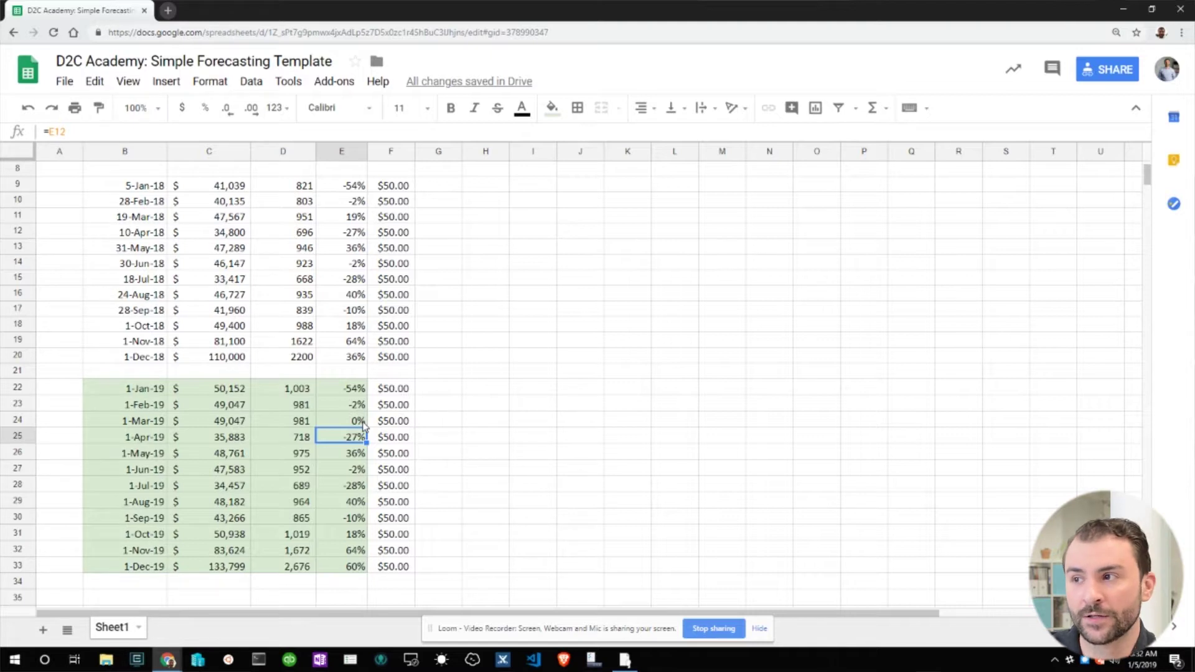
type("5%")
key("Return")
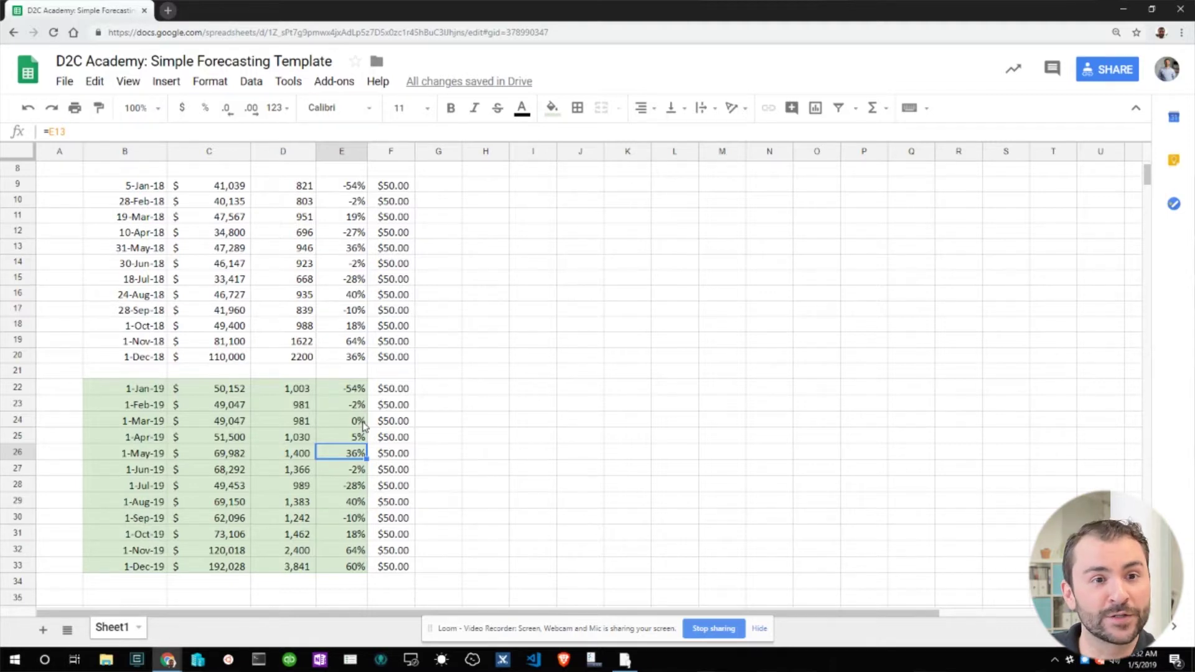
type("45%")
key("Return")
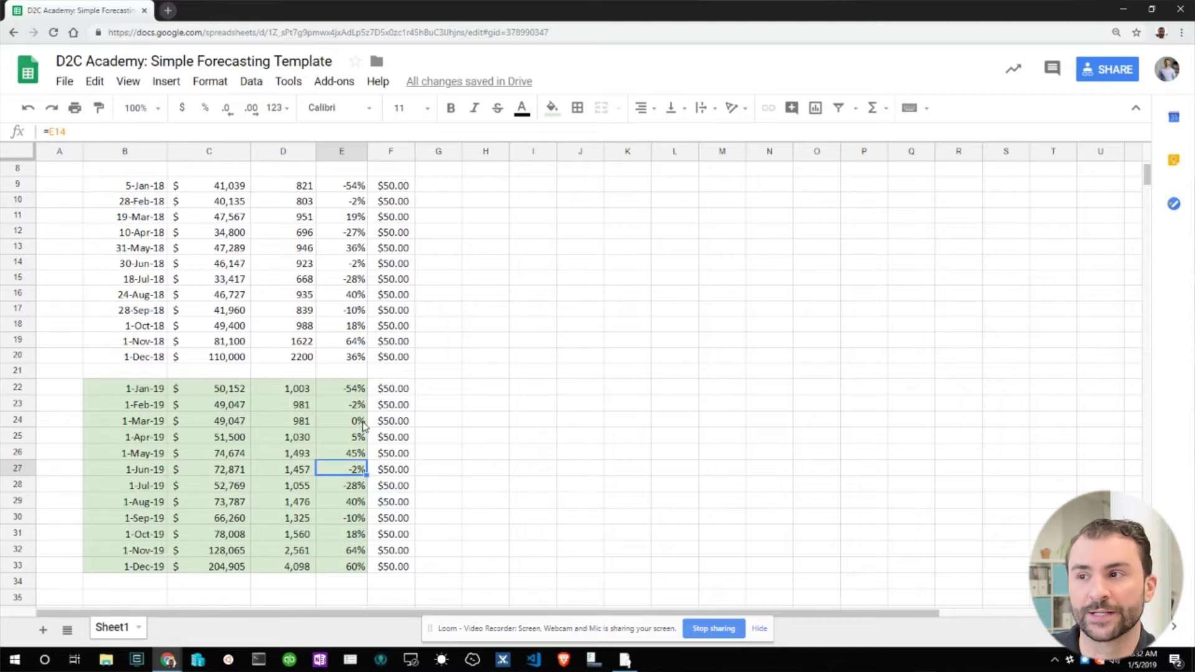
- Set December 2019's growth rate in E33 to 95%
key("Down")
key("Down")
key("Up")
key("Up")
key("Up")
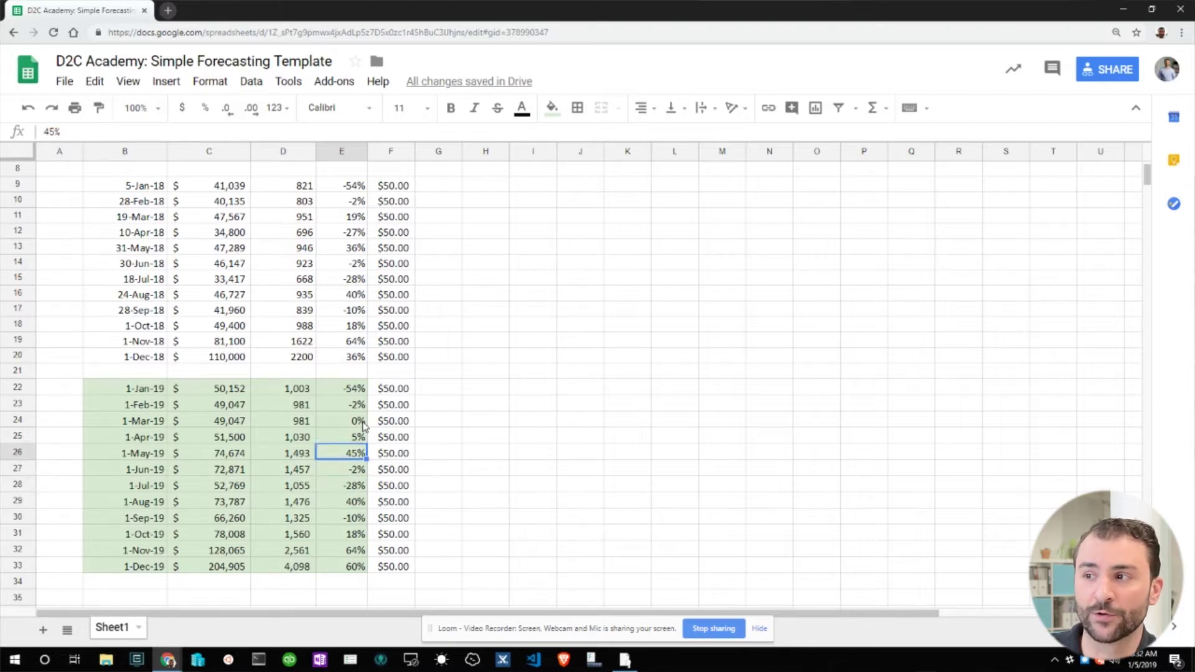
key("Down")
key("Down")
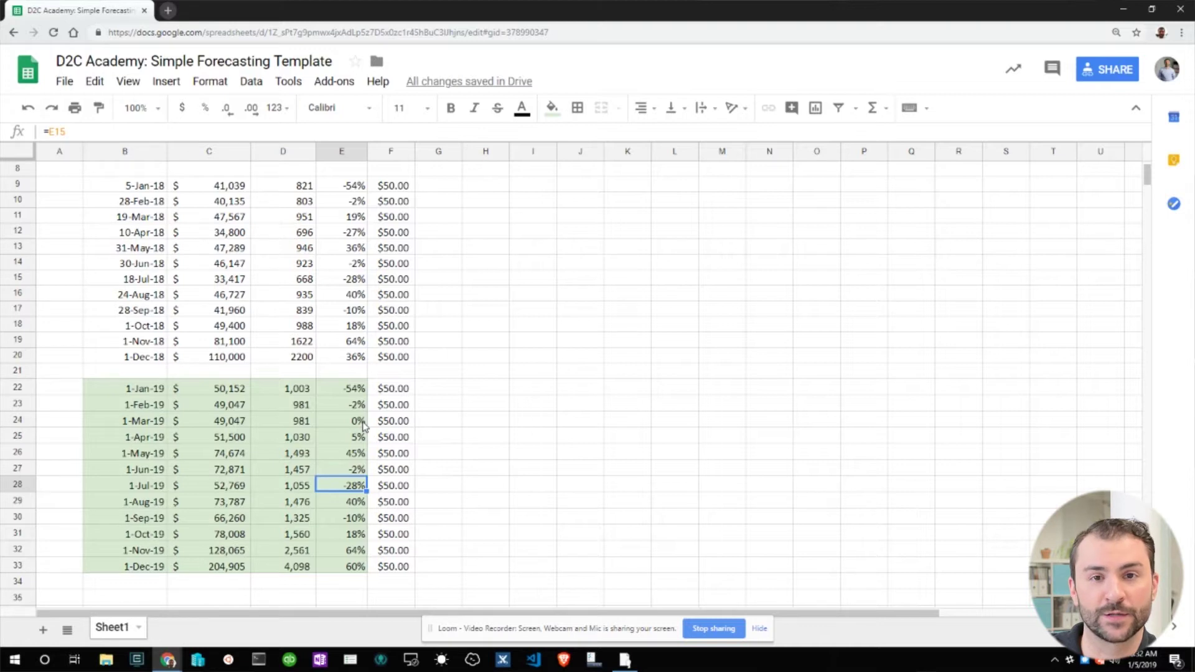
key("Down")
key("Down")
key("Down")
key("Down")
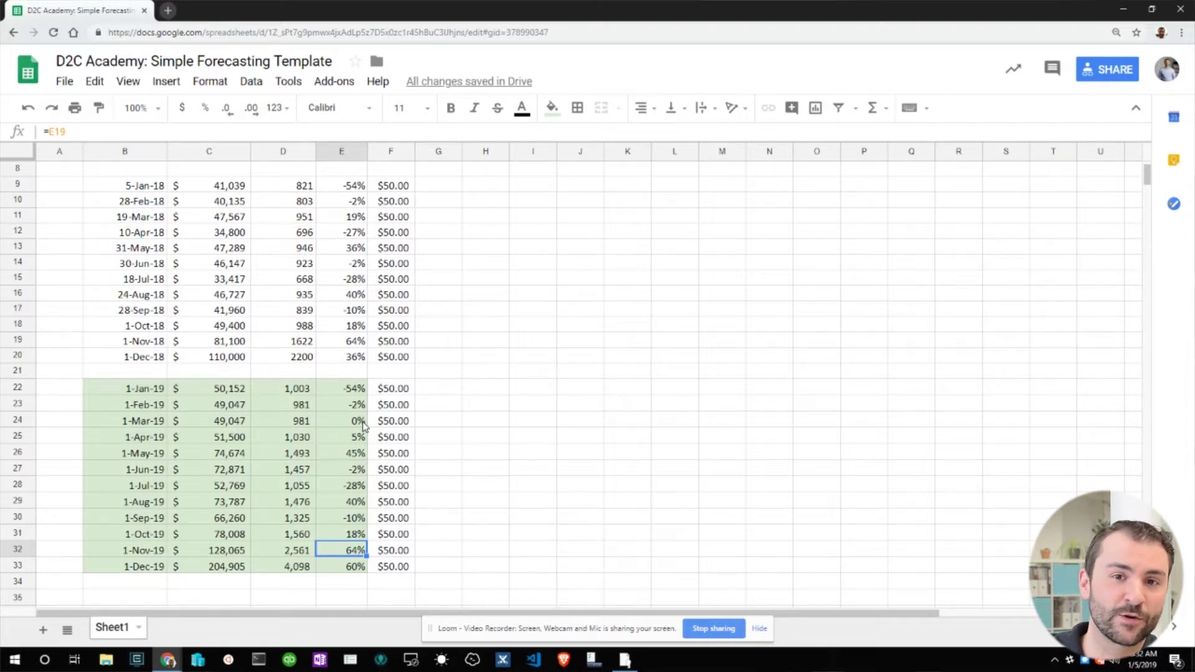
key("Down")
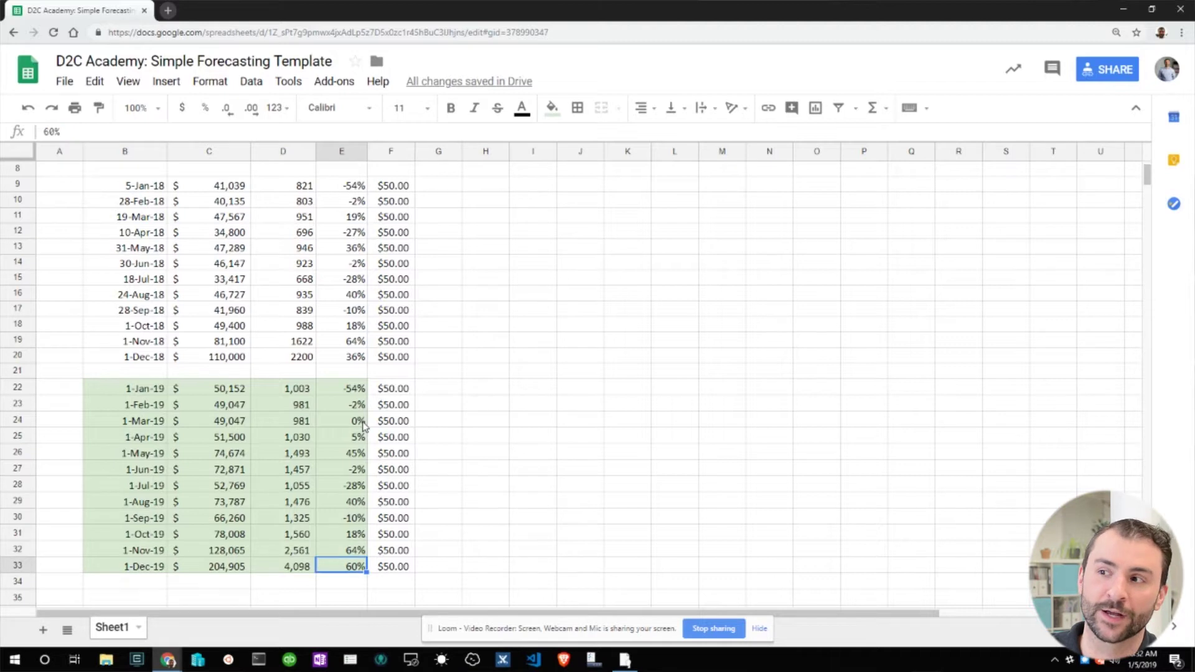
type("95%")
key("Return")
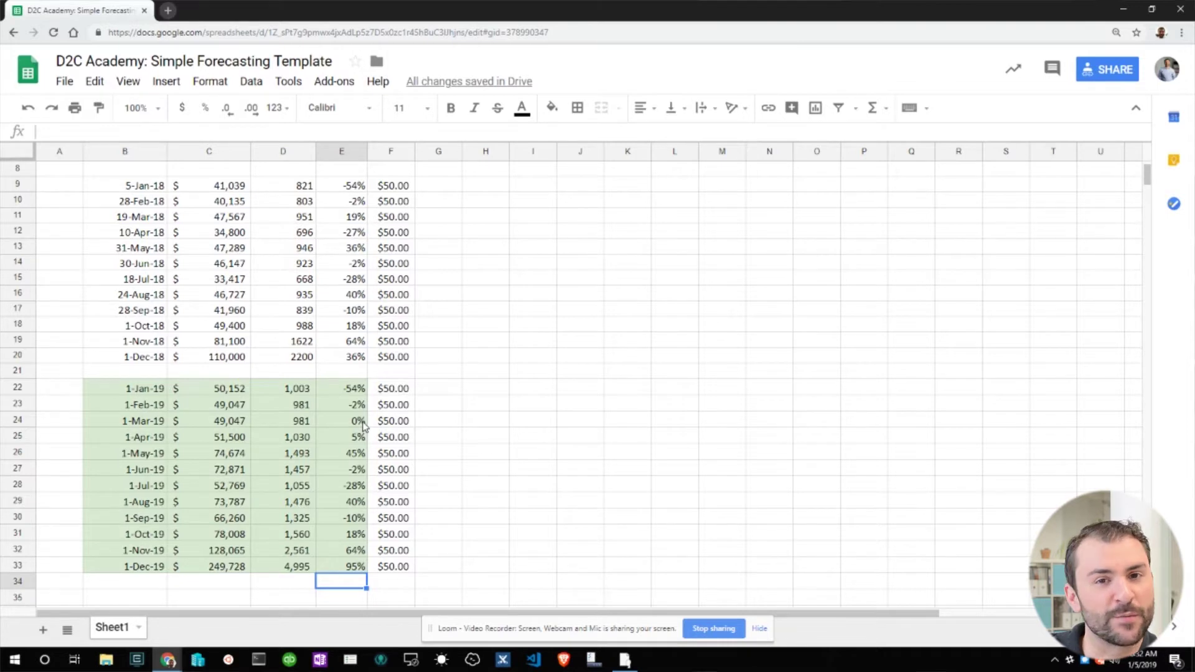
left_click_drag(233, 370, 227, 568)
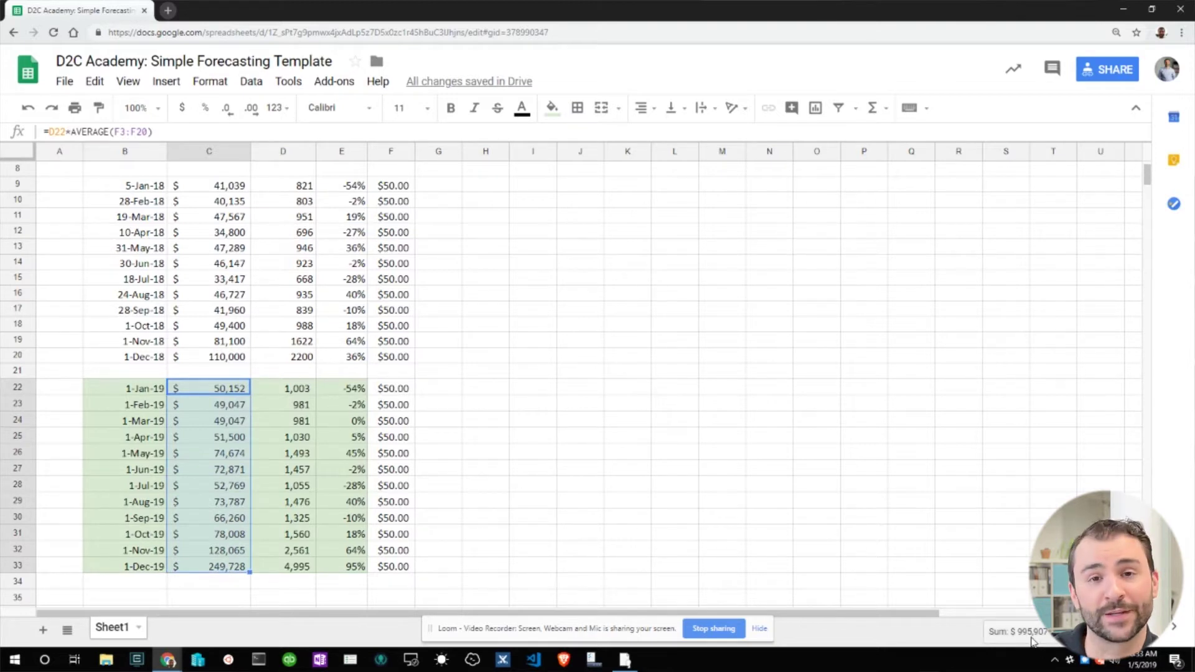